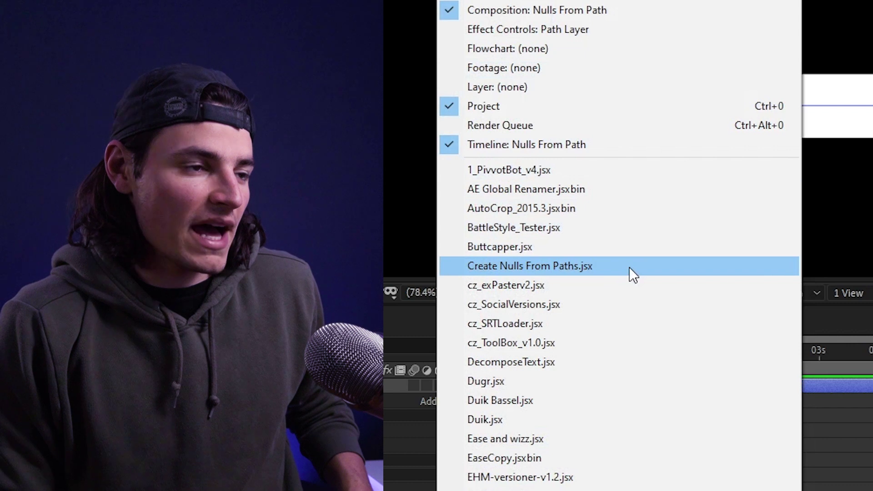
Open the Create Nulls From Paths.jsx panel and bring up Rectangle Path 1's context menu
click(629, 267)
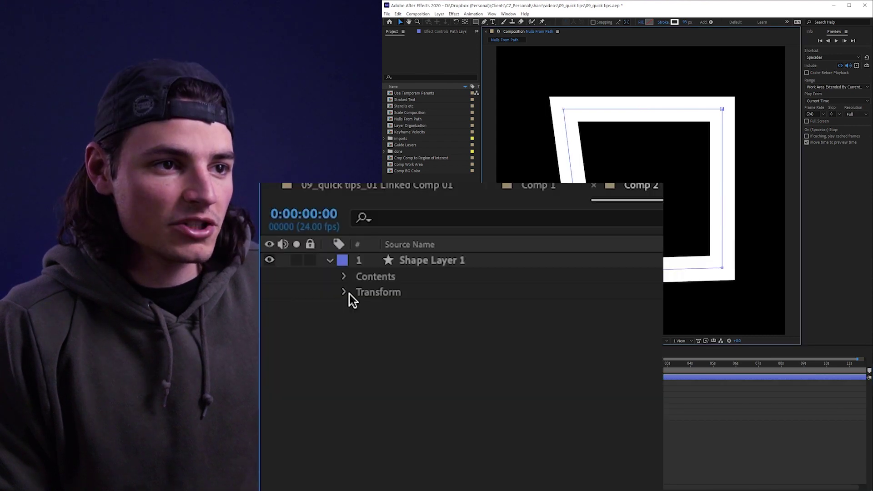
right_click(420, 310)
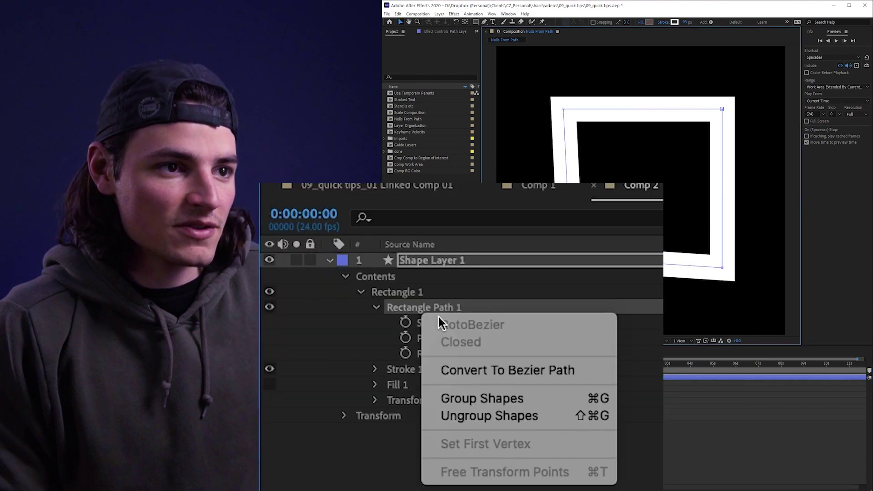
Convert Rectangle Path 1 to a Bezier path, add Points Follow Nulls, and drag one corner null
click(504, 376)
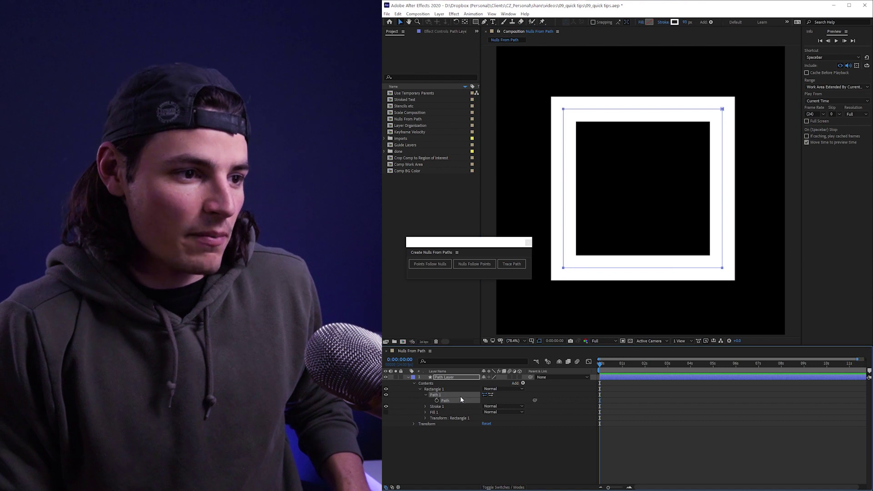
click(440, 266)
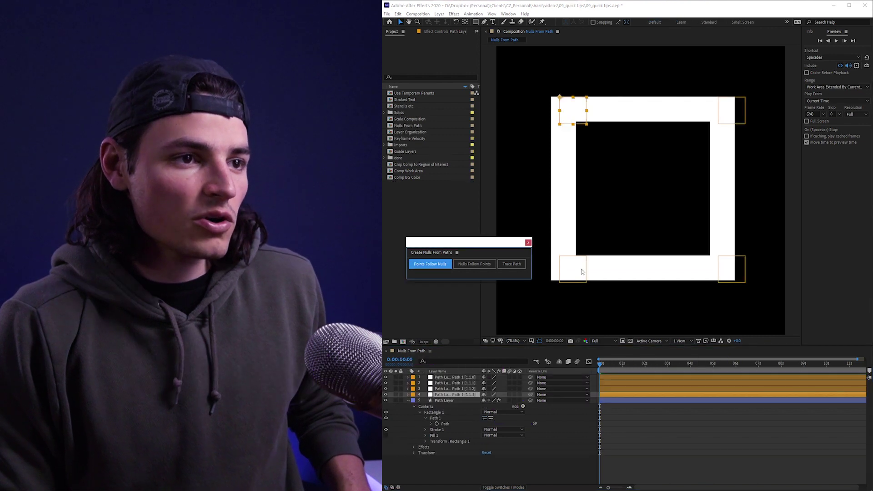
drag(571, 271, 571, 263)
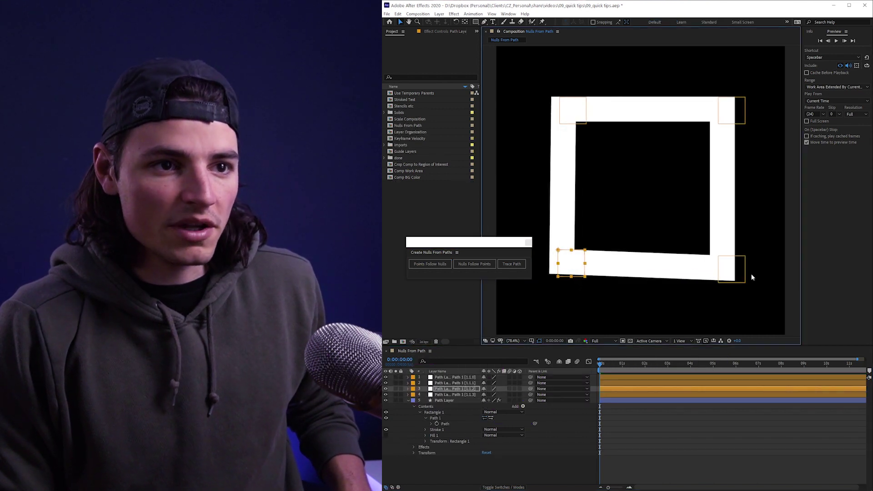
Skew the square by dragging the other corner nulls, then undo to restore it
mouse_move(733, 274)
mouse_down()
mouse_move(767, 308)
mouse_move(713, 254)
mouse_up()
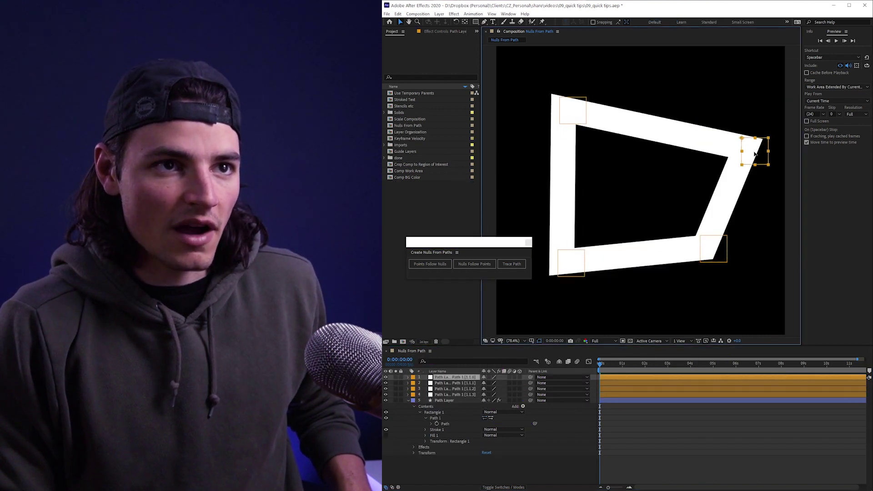
drag(732, 109, 725, 112)
mouse_move(572, 111)
mouse_down()
mouse_move(617, 166)
mouse_move(588, 162)
mouse_up()
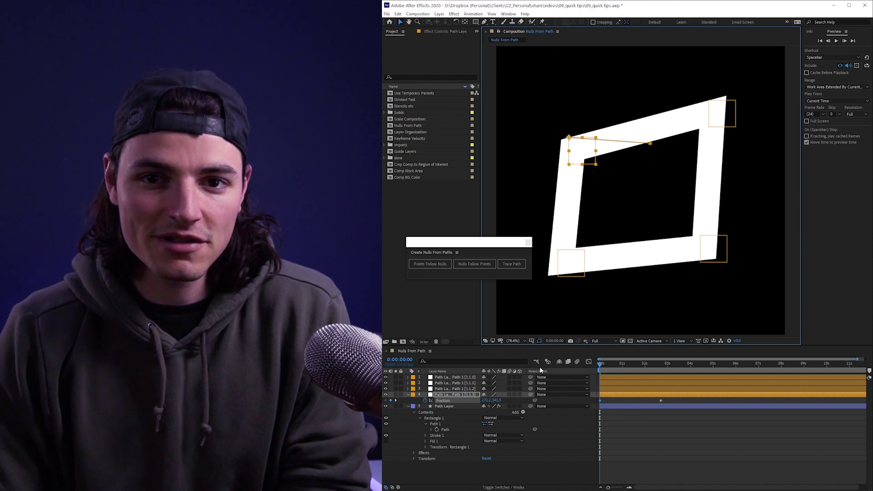
key(ctrl+z)
Add Nulls Follow Points followers and drag a path vertex to test them
click(475, 263)
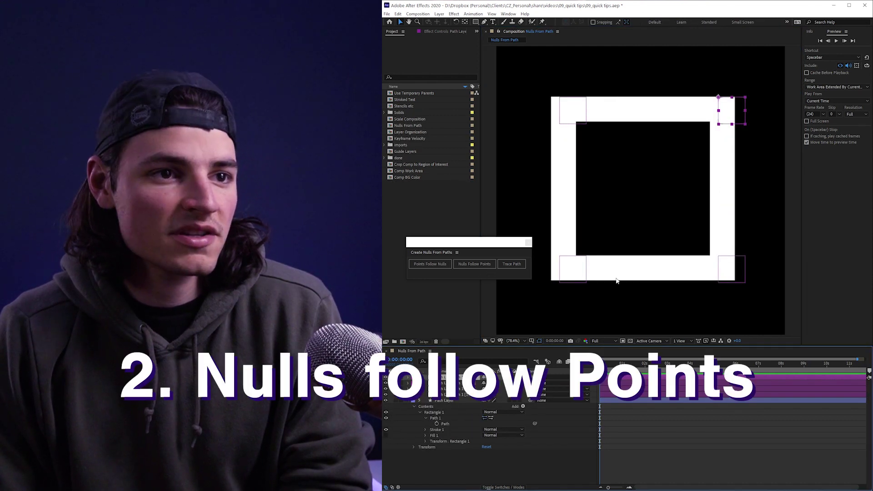
click(462, 424)
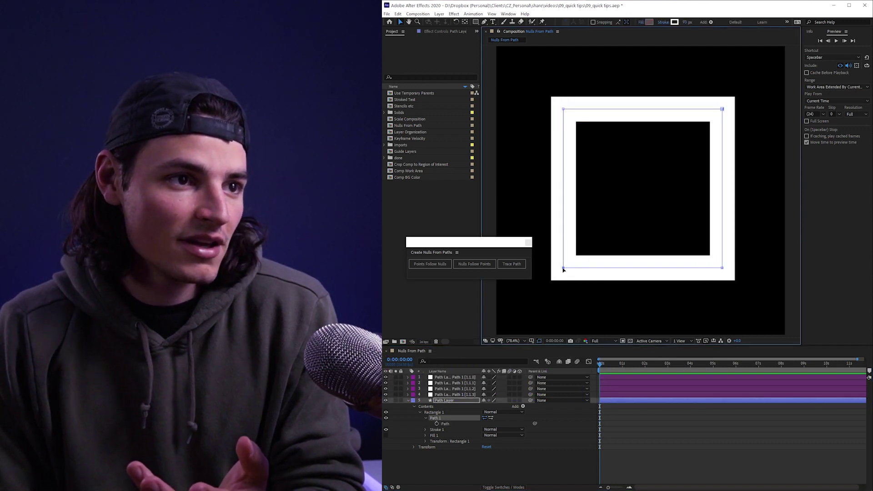
click(452, 376)
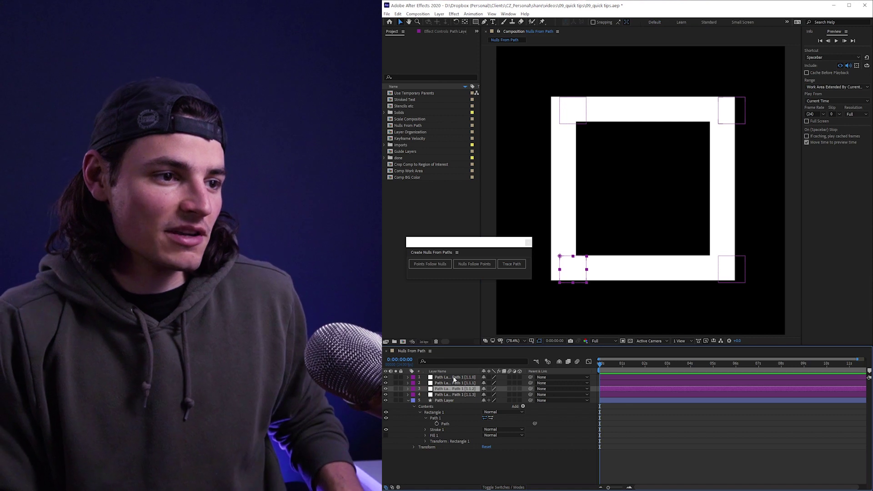
click(453, 376)
shift+click(456, 394)
click(453, 401)
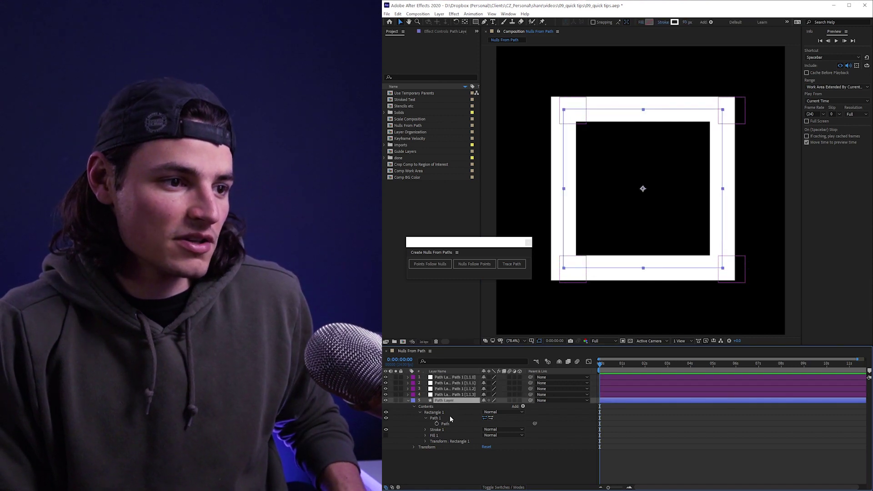
drag(558, 266, 600, 217)
Attach the red text to a single follower null and place it beside the corner
click(470, 394)
shift+click(454, 377)
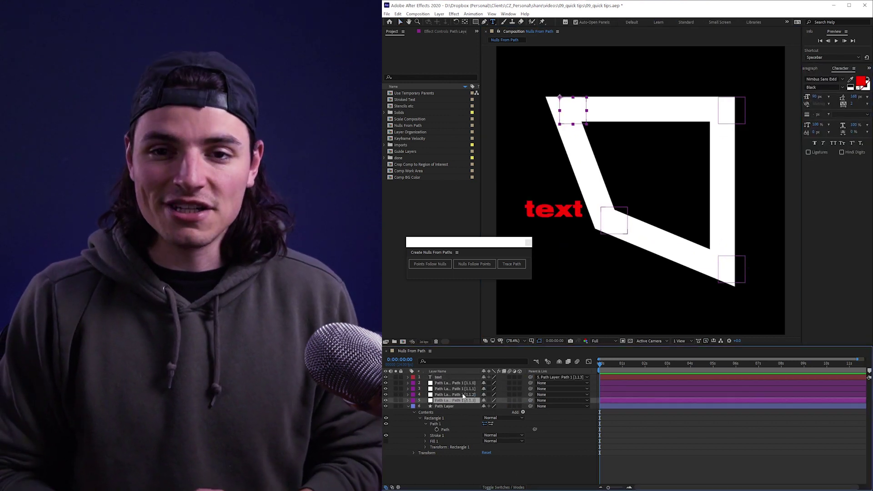
click(465, 395)
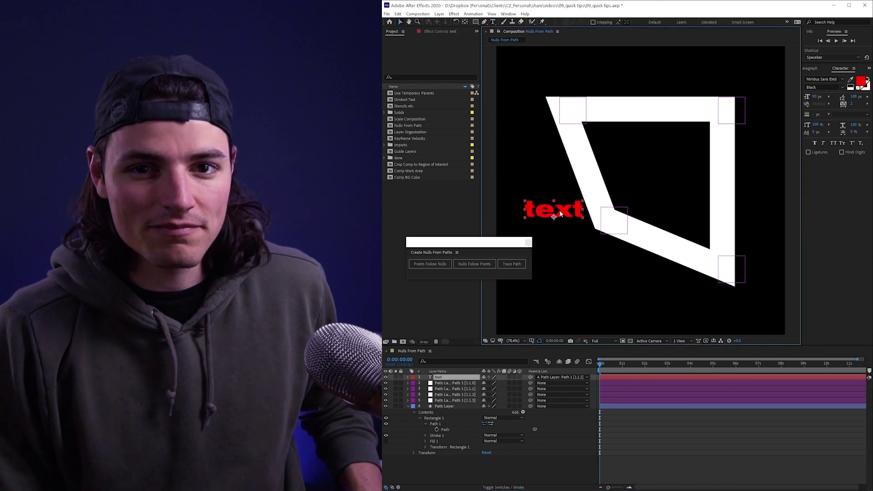
mouse_move(553, 211)
mouse_down()
mouse_move(630, 201)
mouse_move(526, 213)
mouse_up()
click(580, 247)
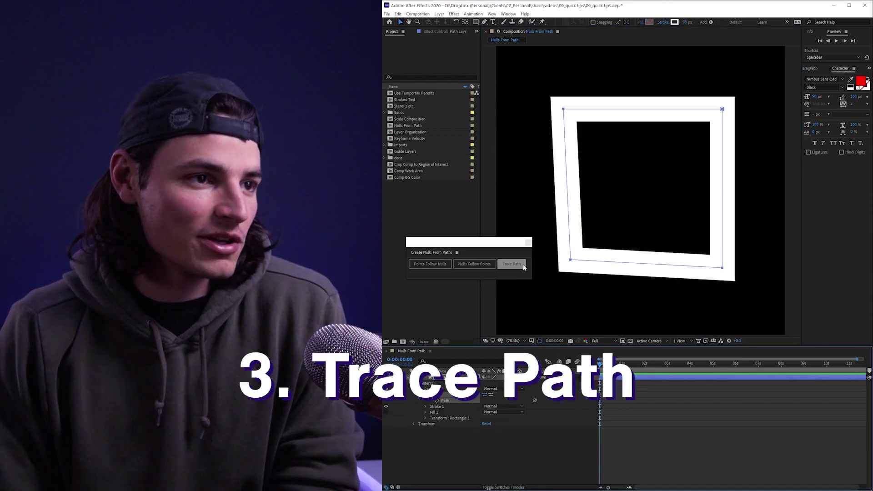
Add a Trace Path null and show its Progress and Loop settings in Effect Controls
click(523, 265)
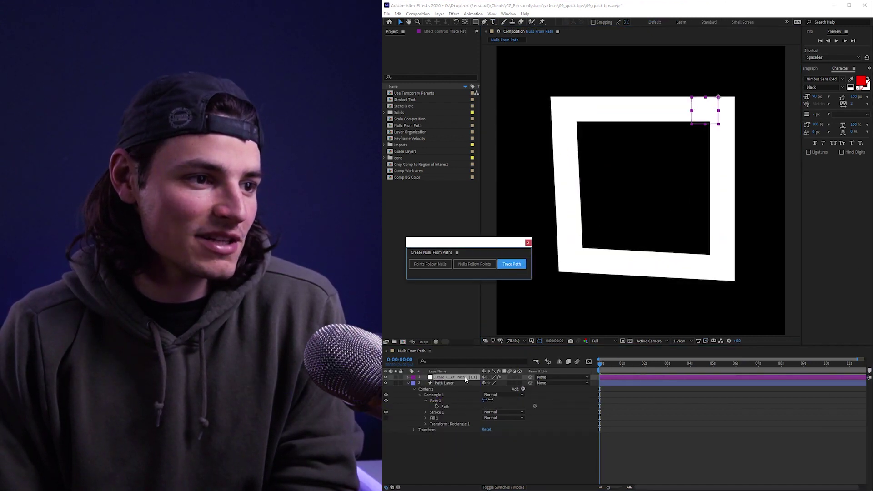
click(461, 383)
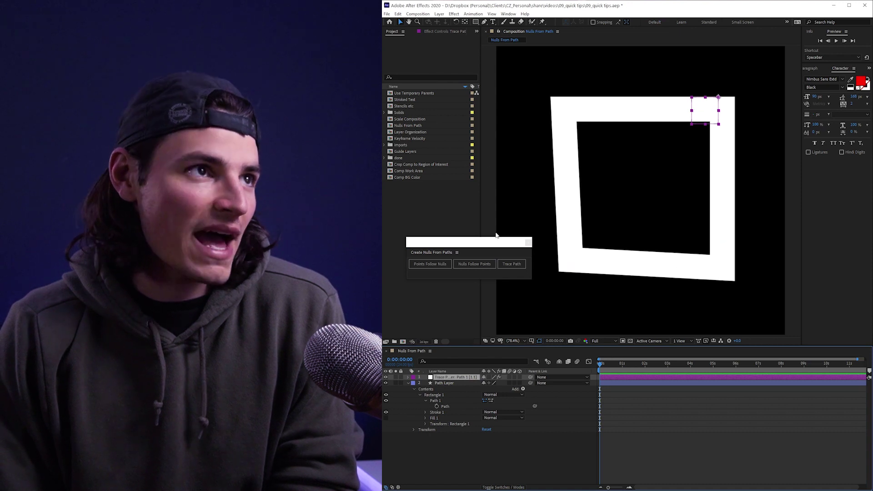
click(453, 33)
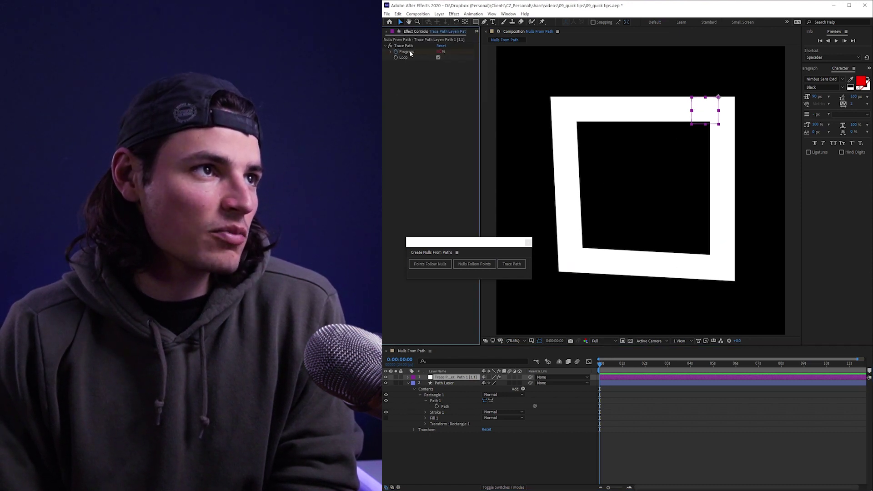
Scrub Trace Path Progress to move the null halfway, to the end, then about a third along
drag(441, 52, 457, 51)
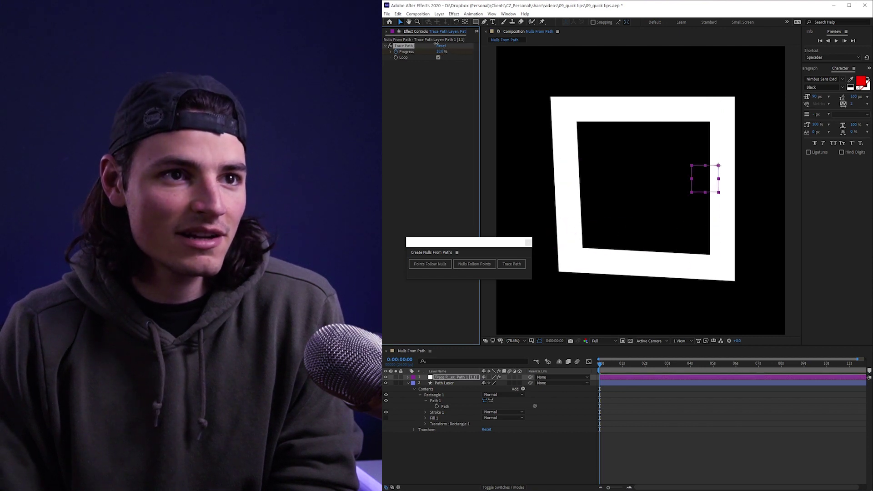
drag(434, 41, 441, 54)
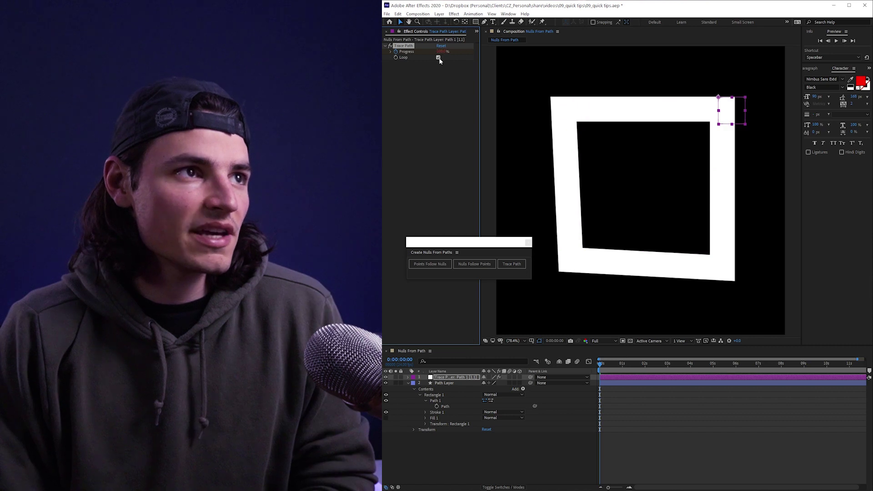
click(441, 51)
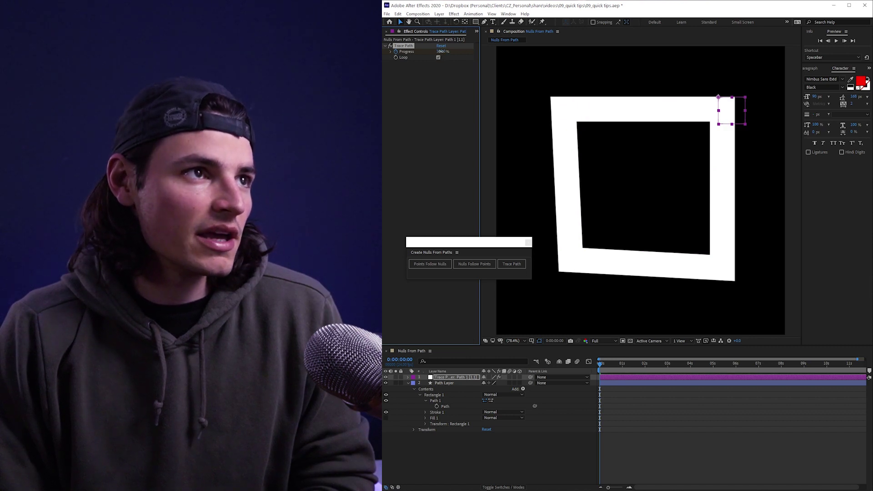
drag(427, 51, 420, 55)
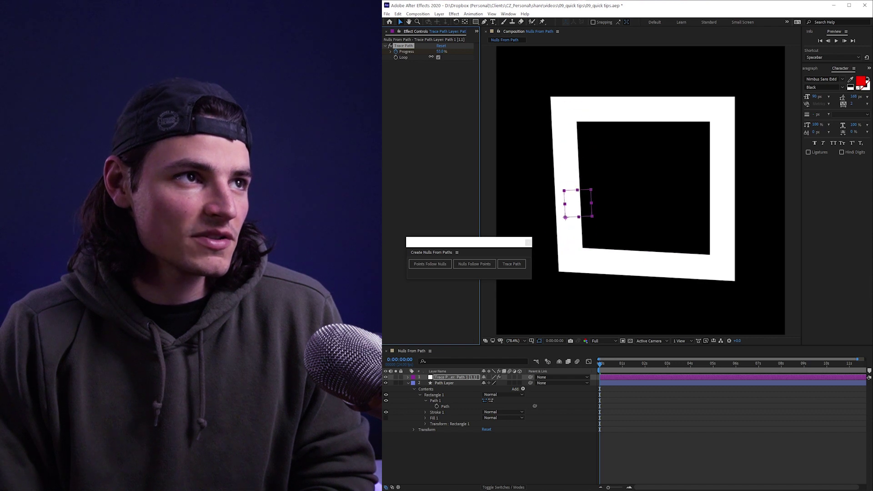
Add Points Follow Nulls to the square's path layer and drag a corner null to warp it
click(463, 383)
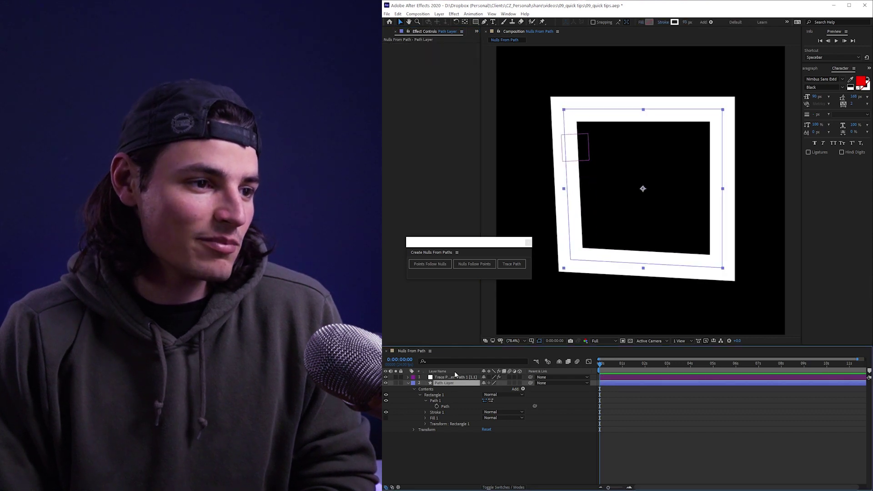
click(441, 268)
mouse_move(578, 258)
mouse_down()
mouse_move(534, 243)
mouse_move(539, 231)
mouse_move(662, 180)
mouse_up()
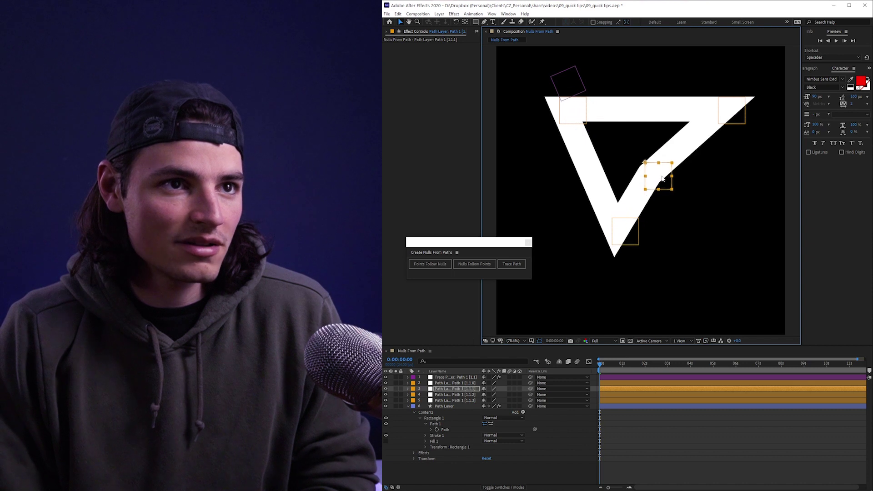